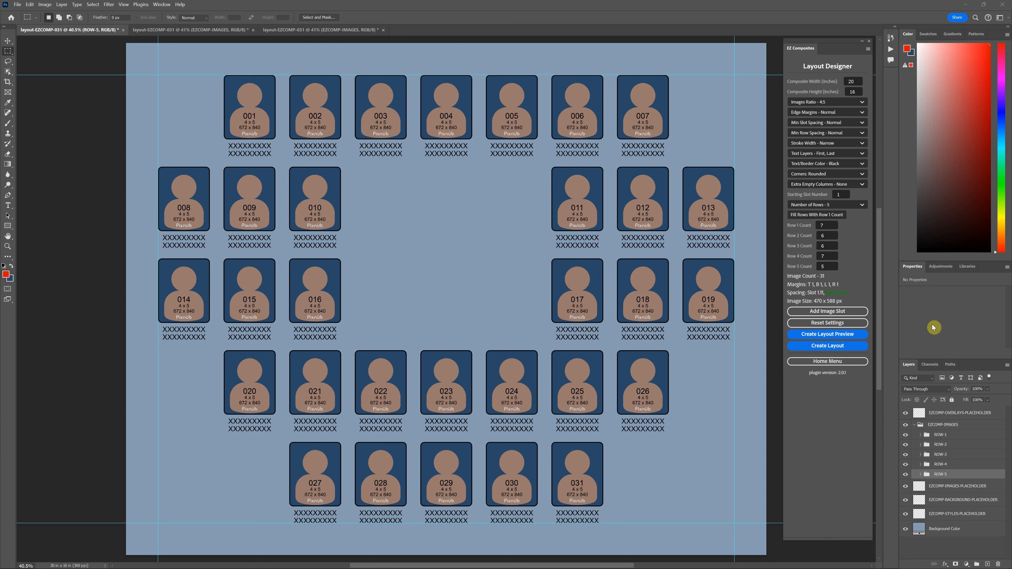
Create a layout preview with no extra empty columns, dismiss the completion message and return to the finished example layout.
click(843, 335)
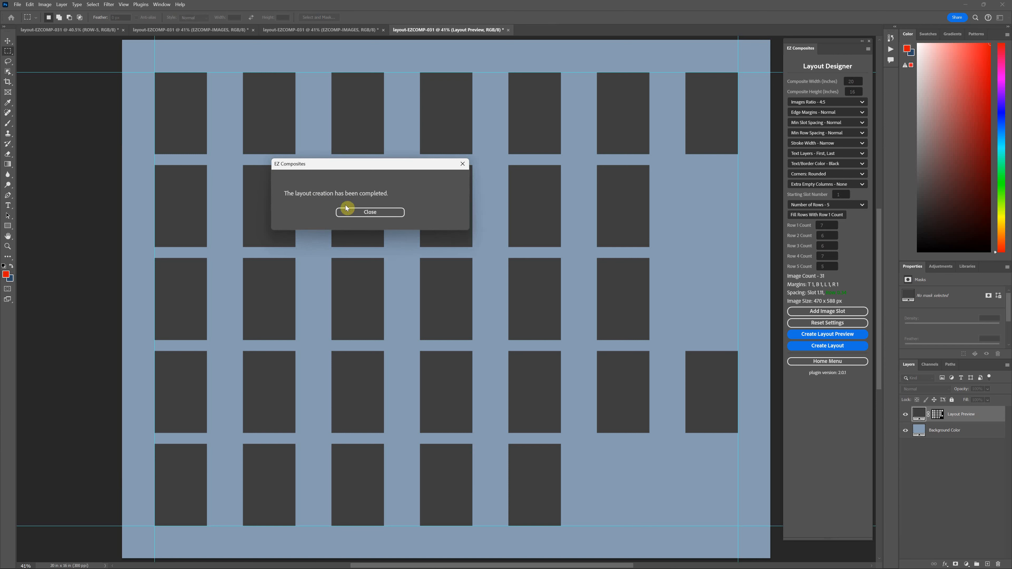
click(346, 208)
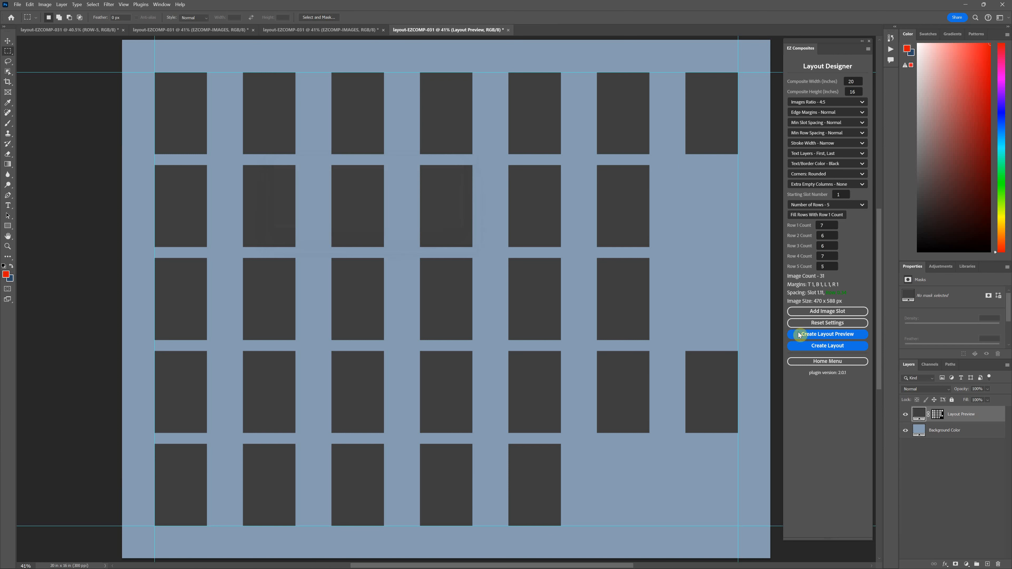
click(314, 30)
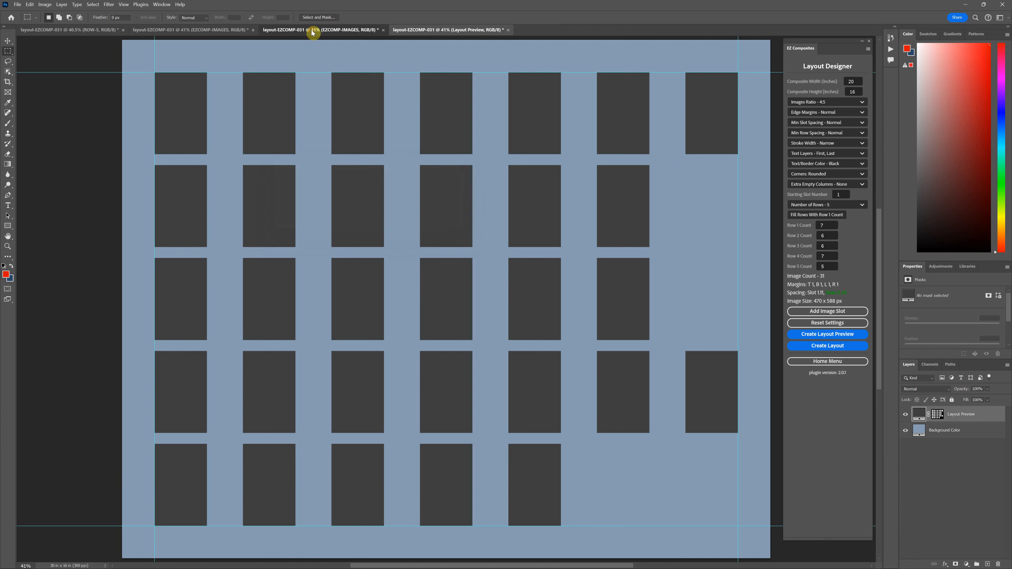
click(91, 29)
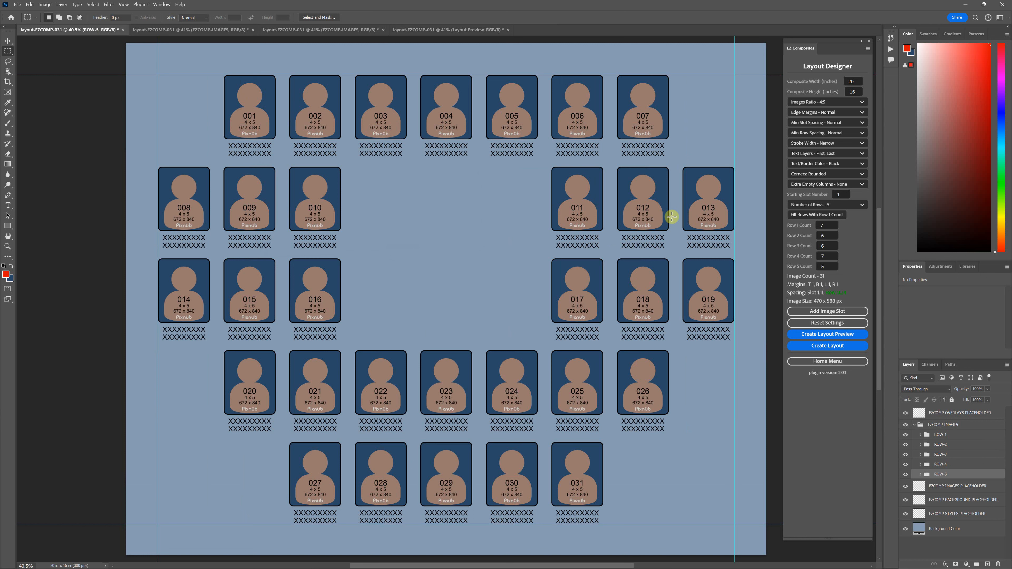
Set Extra Empty Columns to 2 and create a second layout preview.
double_click(824, 225)
click(844, 185)
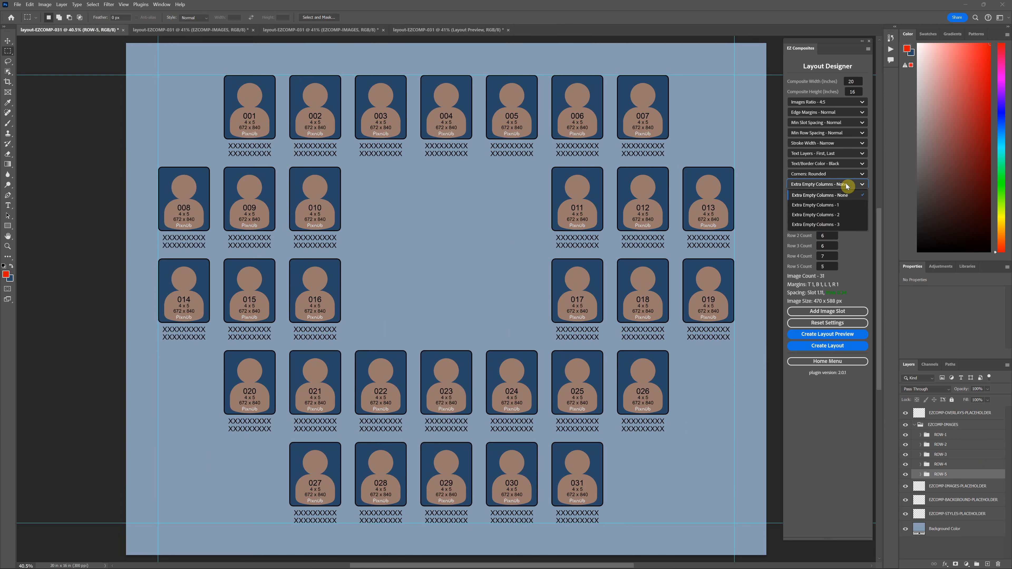
click(828, 215)
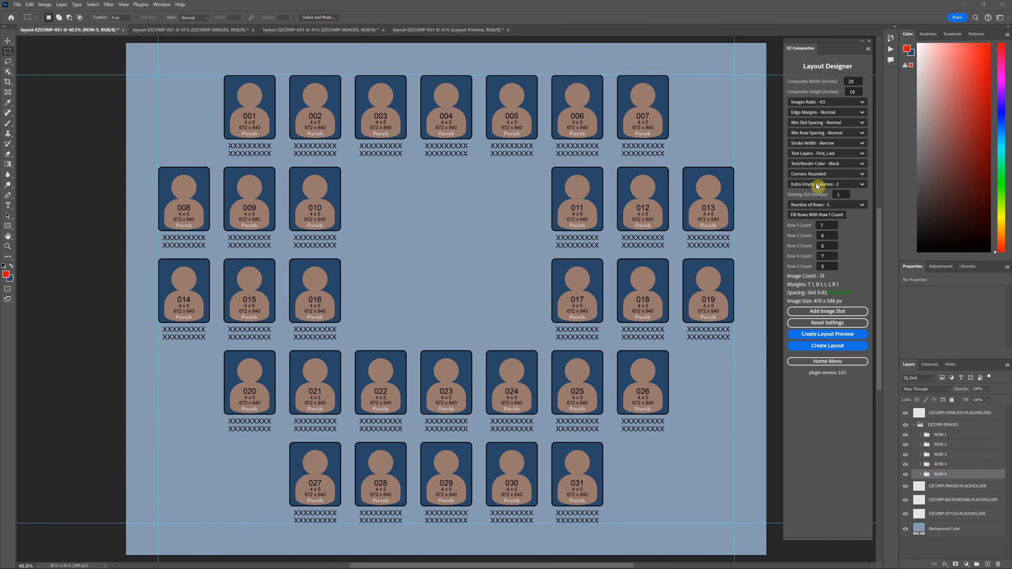
click(827, 334)
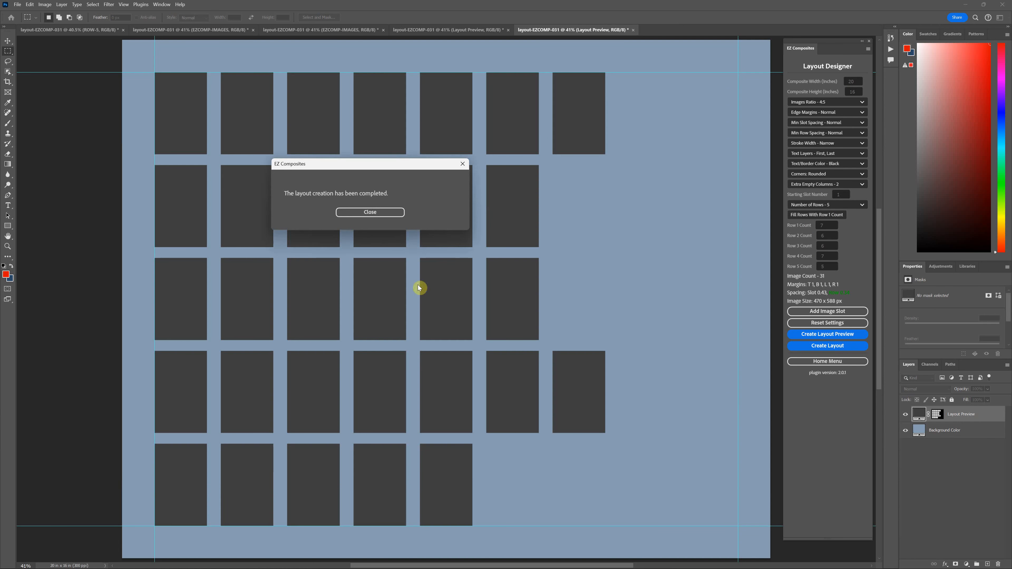
click(383, 213)
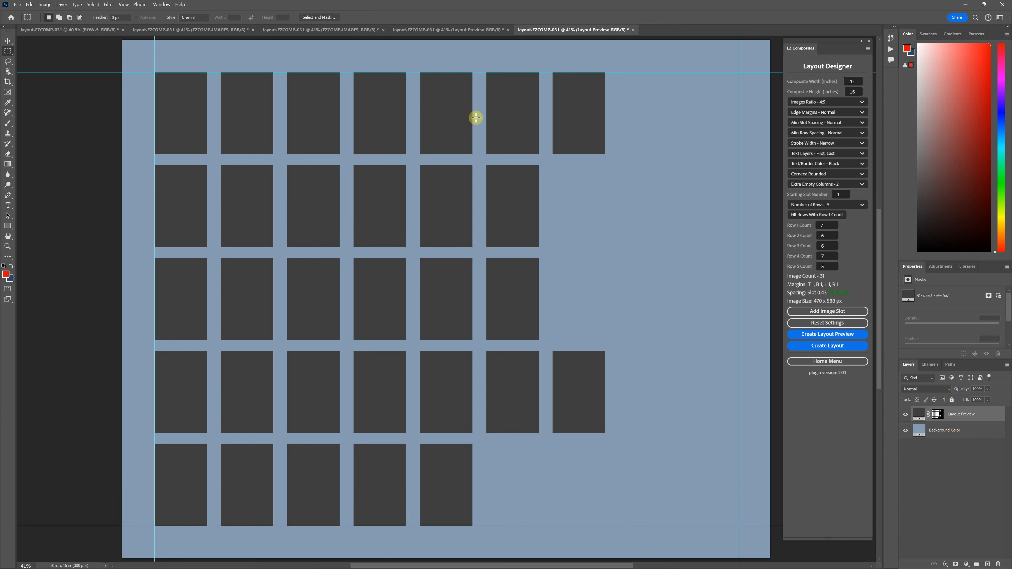
Compare the previews and full layouts built with and without the extra empty columns.
click(471, 34)
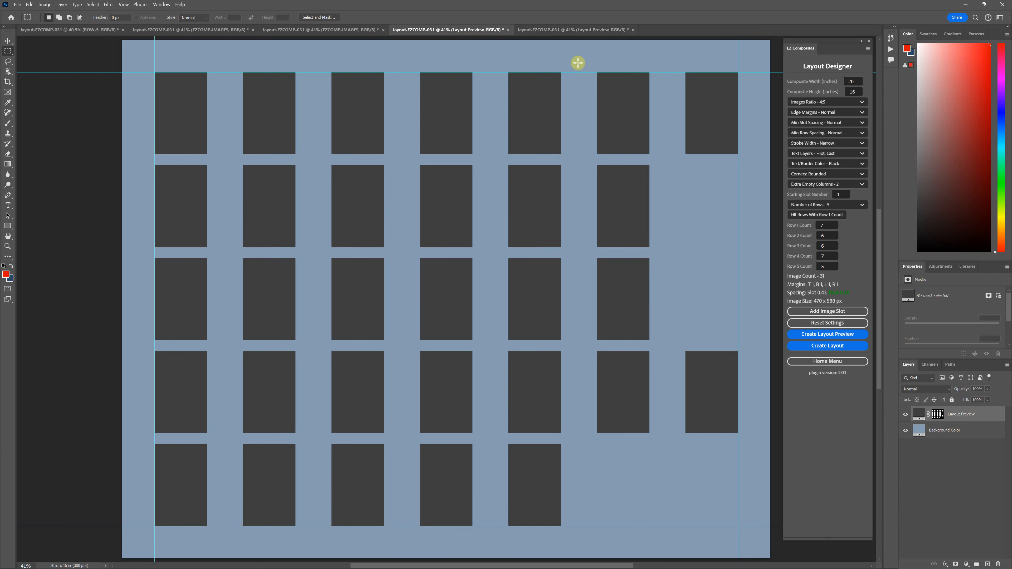
click(584, 32)
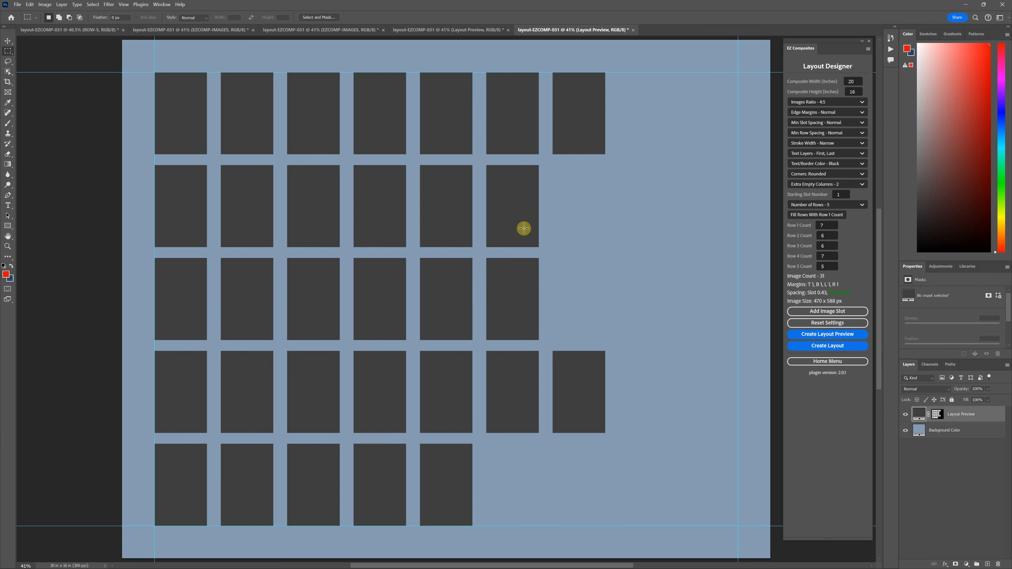
click(165, 30)
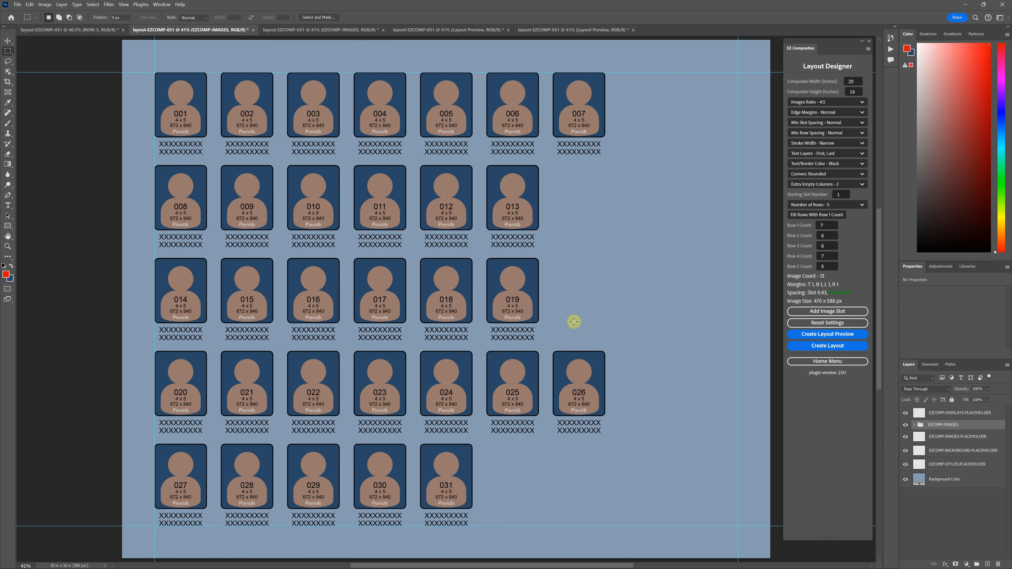
click(295, 30)
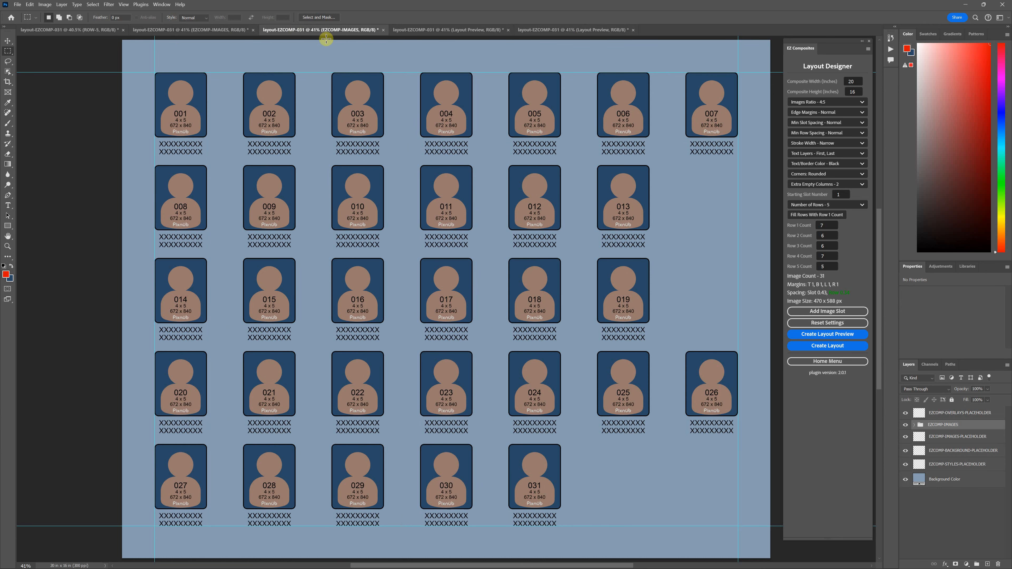
In the full layout with two empty columns, expand the EZCOMP-IMAGES group and centre ROW-1 horizontally.
click(214, 31)
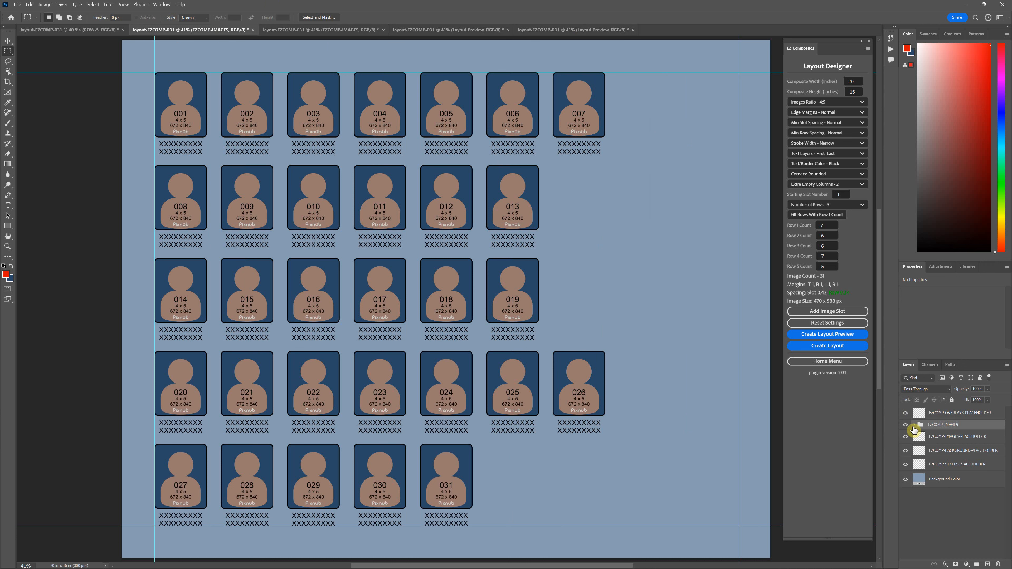
click(914, 425)
click(930, 438)
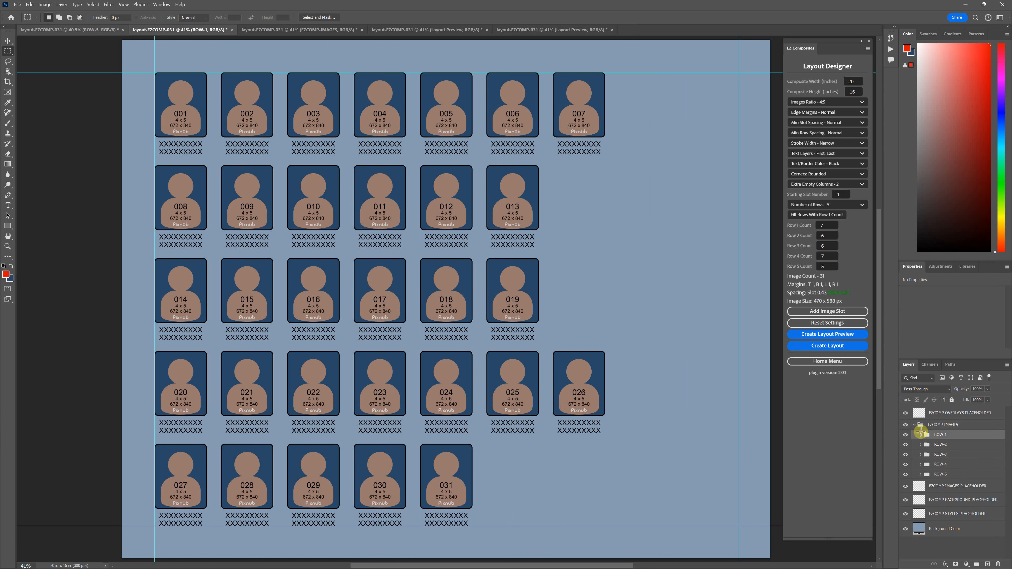
click(10, 41)
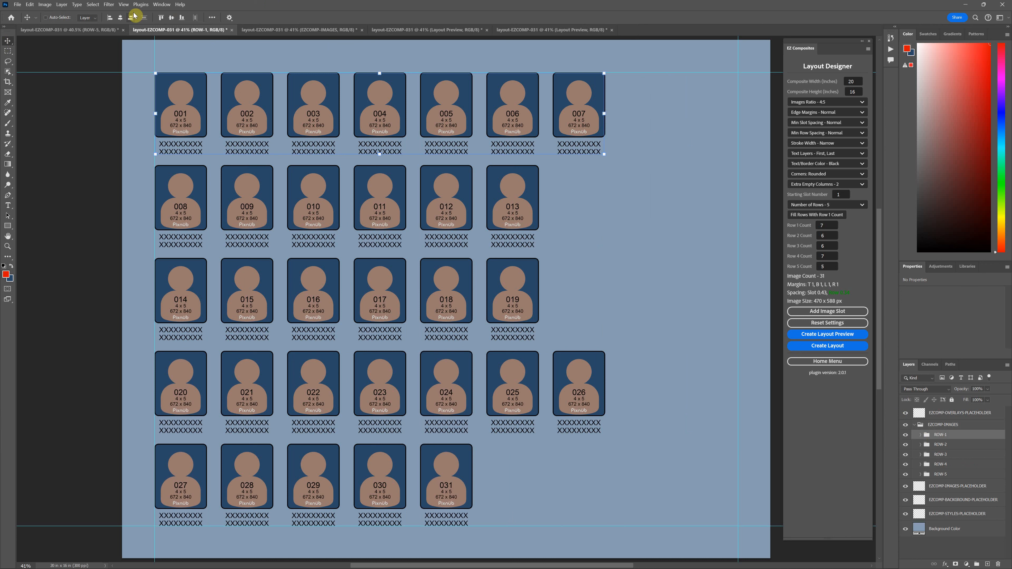
drag(151, 36, 218, 36)
Centre the ROW-5 and ROW-4 groups horizontally on the composite.
click(964, 534)
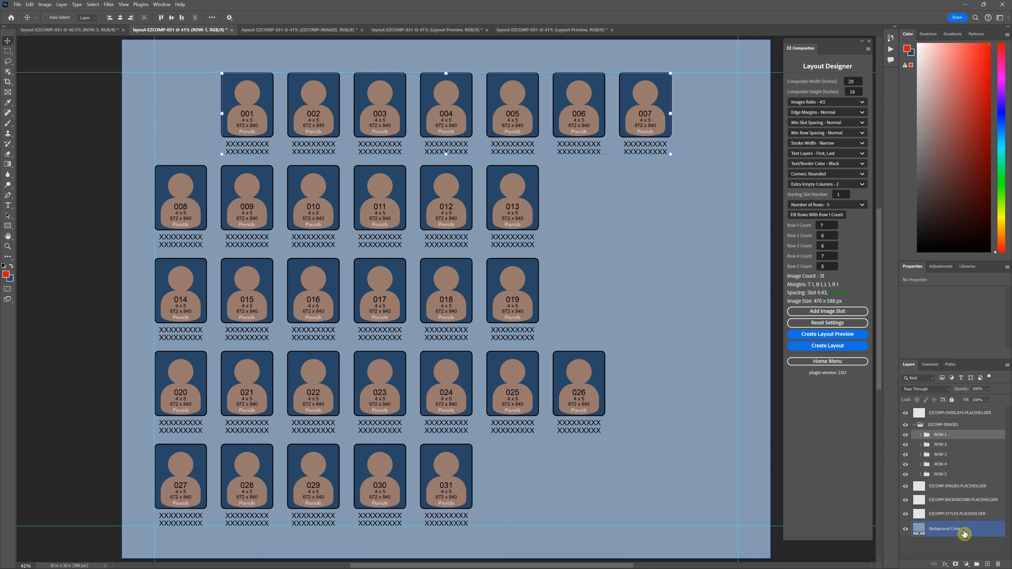
click(941, 474)
click(120, 18)
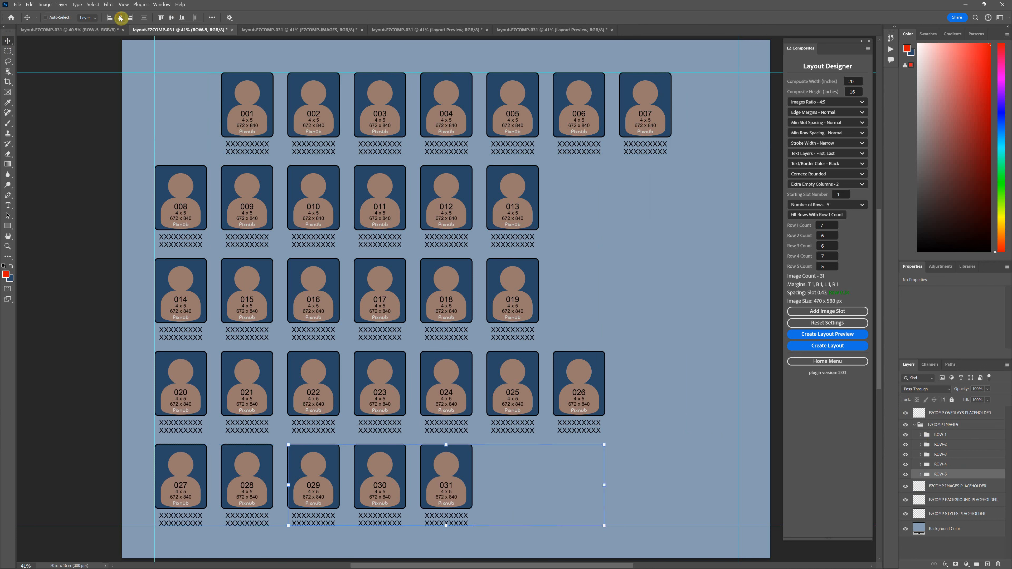
click(941, 465)
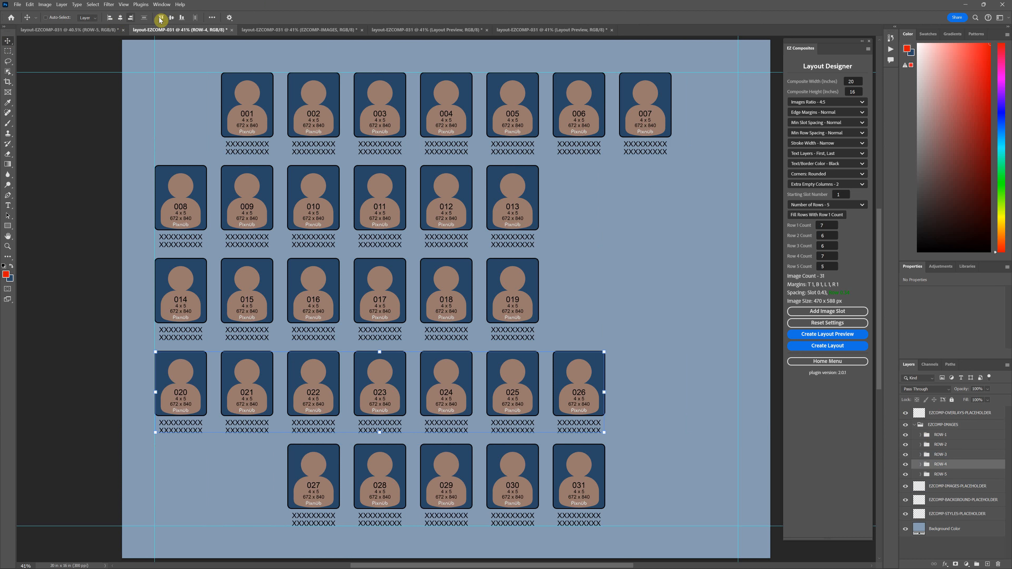
click(120, 18)
Expand ROW-2 and move slots 011 to 013 together to the right margin guide, leaving a gap in the middle.
click(926, 445)
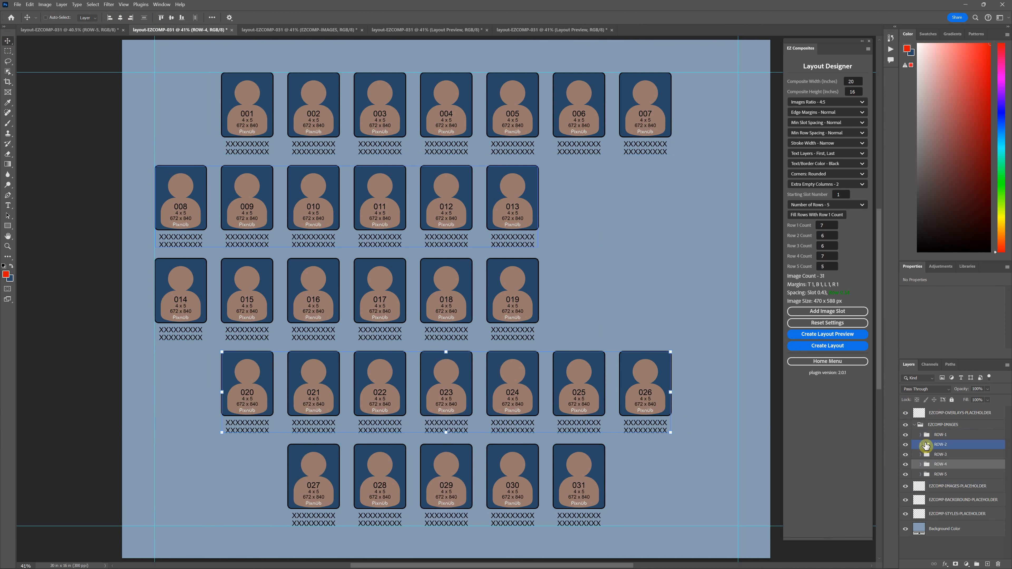
click(920, 445)
click(954, 484)
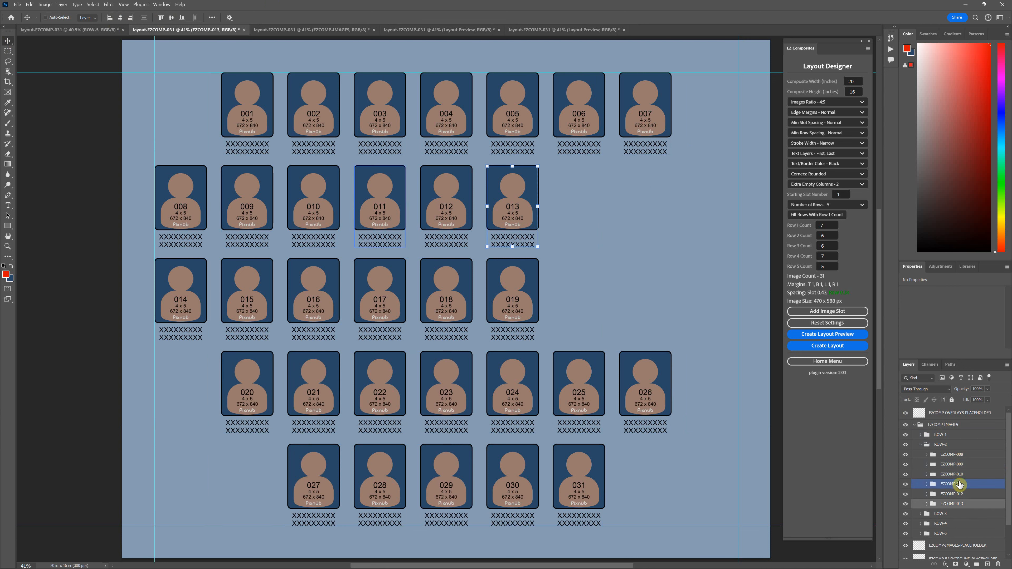
shift+click(956, 509)
drag(443, 218, 641, 225)
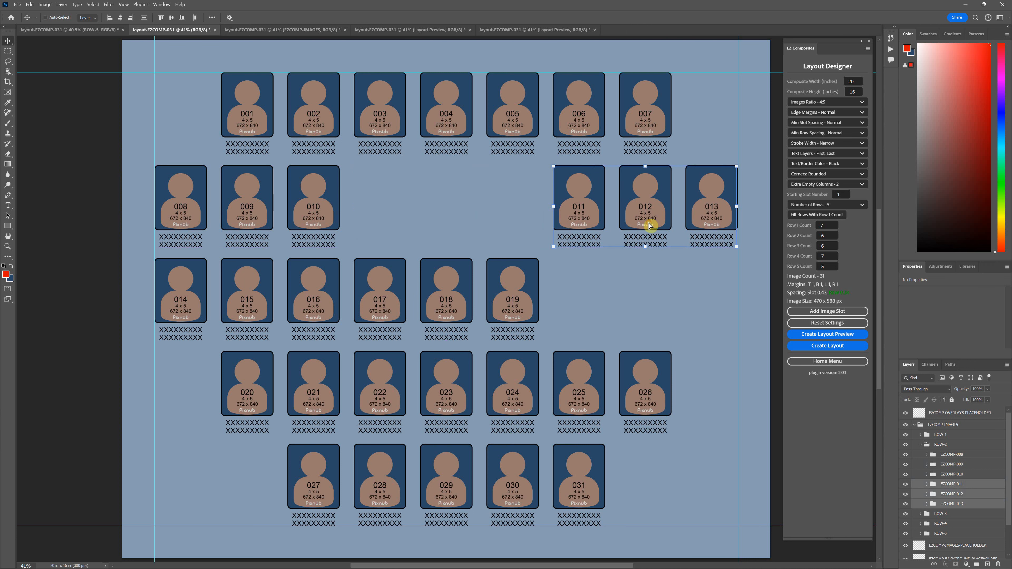
Expand ROW-3 and move slots 017 to 019 together to the right margin guide, beneath slots 011 to 013.
click(920, 515)
scroll(956, 540, down, 2)
click(956, 534)
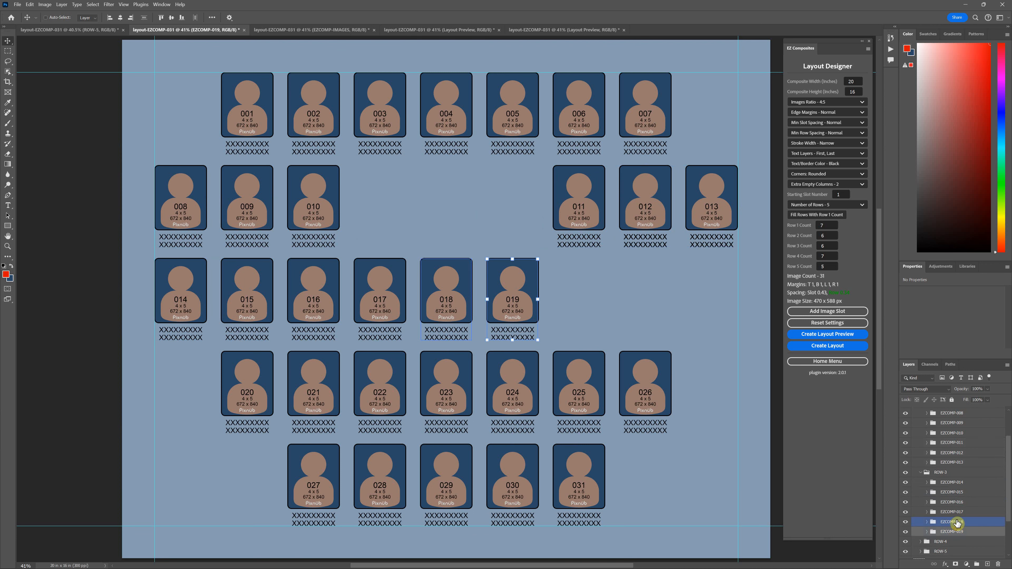
shift+click(953, 512)
drag(418, 294, 642, 294)
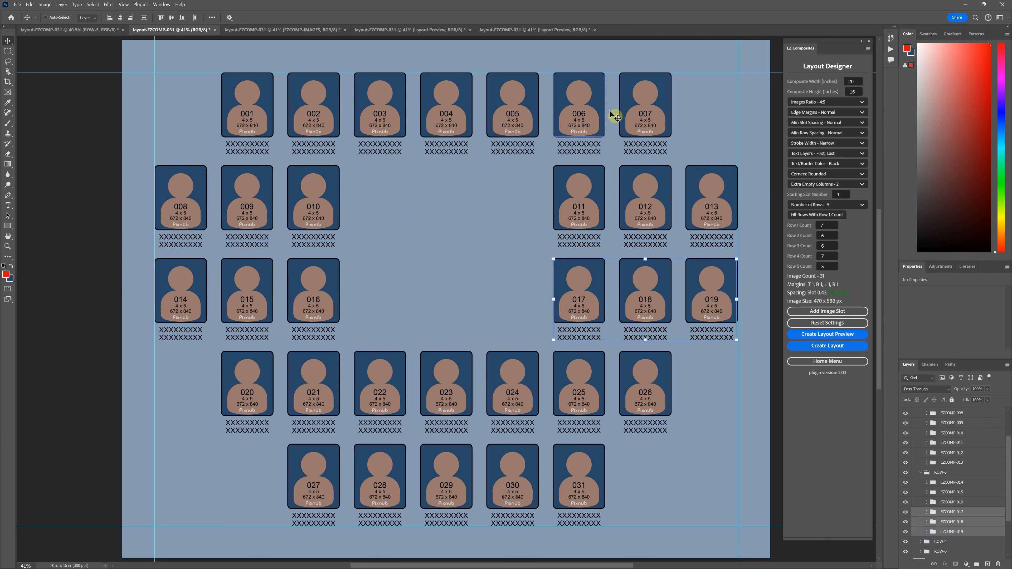
Switch to the full layout without extra columns and set Extra Empty Columns to None.
click(314, 30)
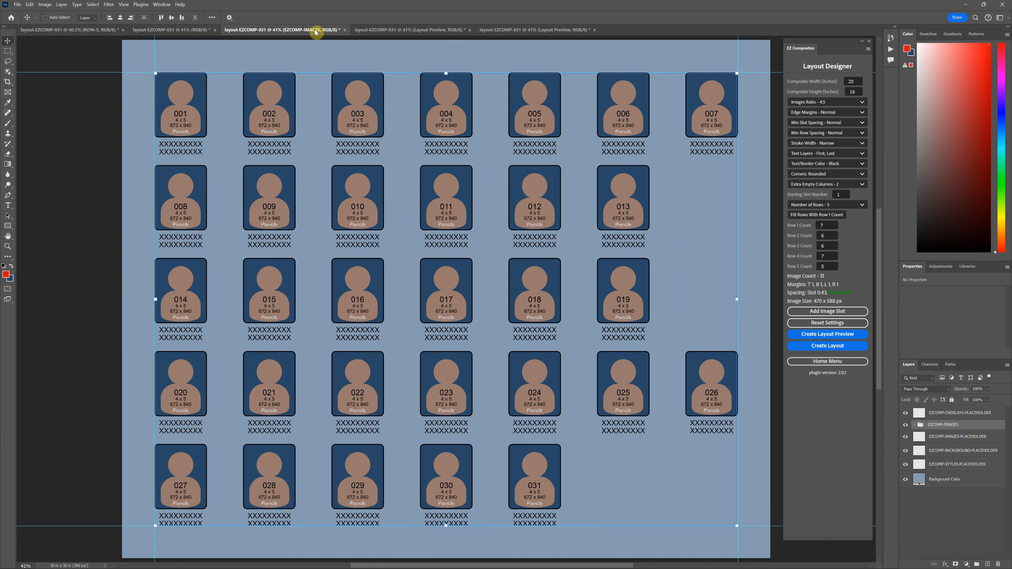
click(855, 186)
click(839, 195)
drag(827, 225, 815, 225)
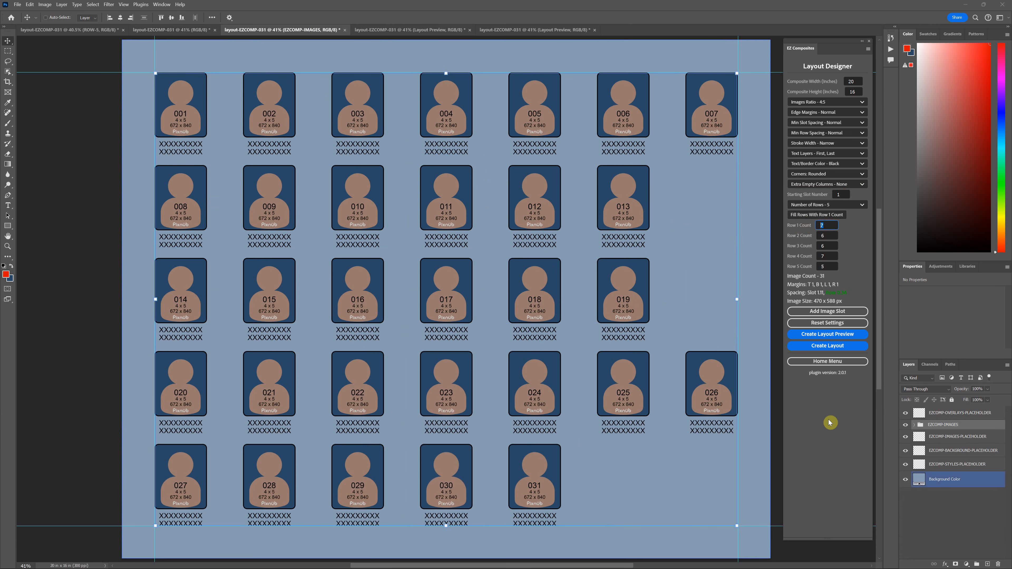
Expand the EZCOMP-IMAGES group in this layout and centre ROW-5 horizontally.
click(914, 425)
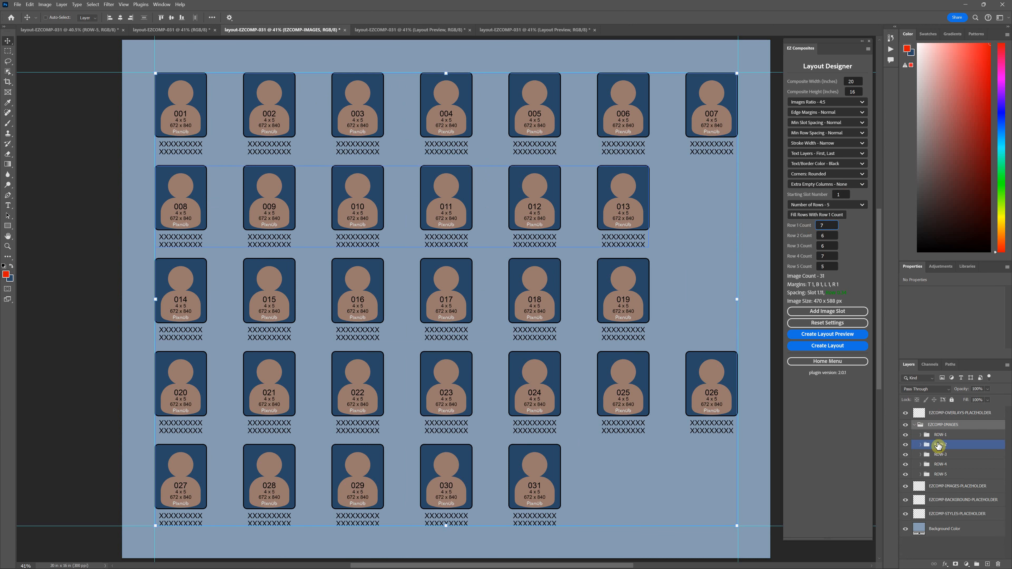
click(940, 475)
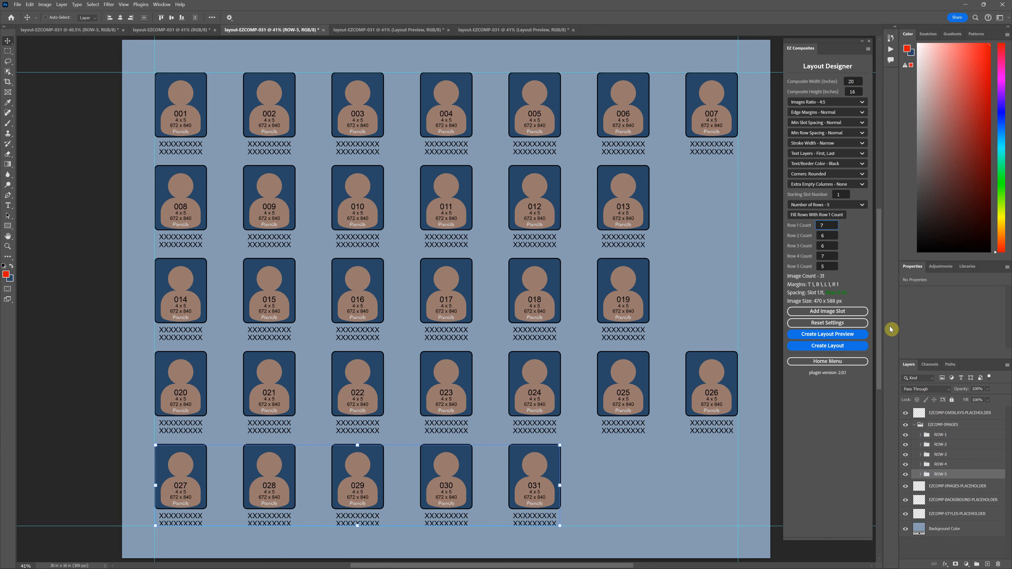
click(120, 17)
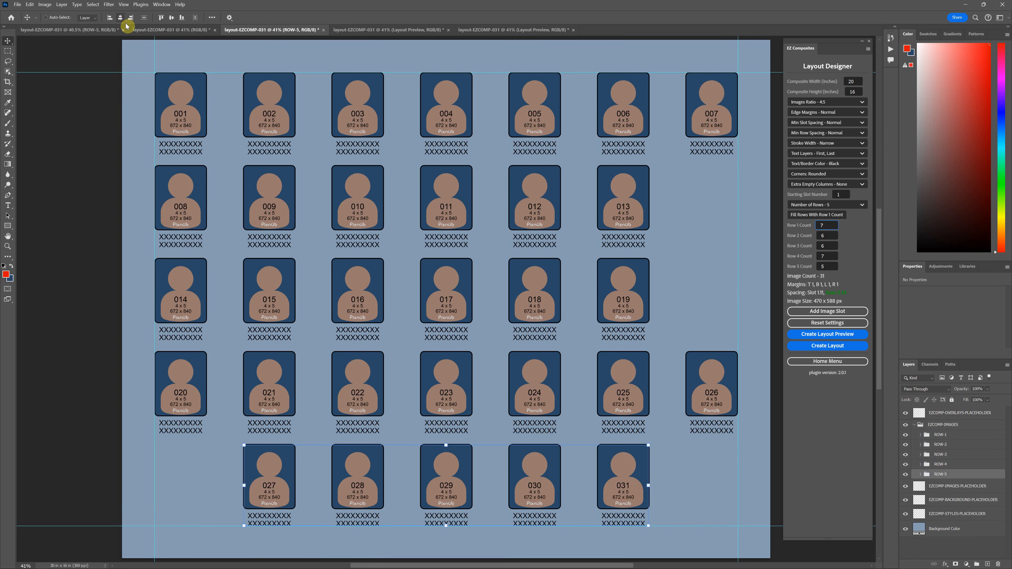
Expand ROW-2 and shift slots 011 to 013 one column right to the margin guide.
click(925, 444)
click(921, 445)
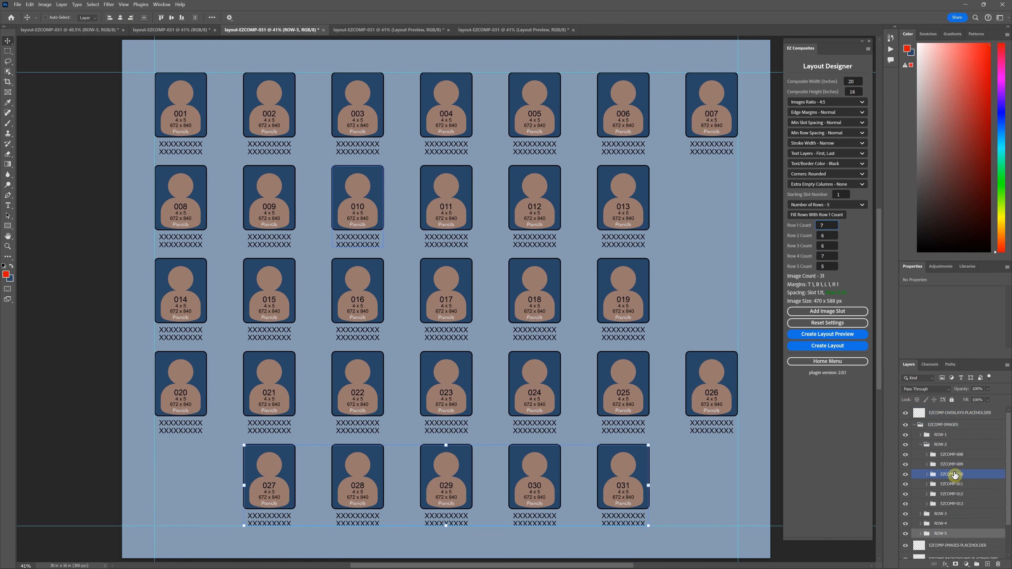
click(957, 486)
shift+click(959, 504)
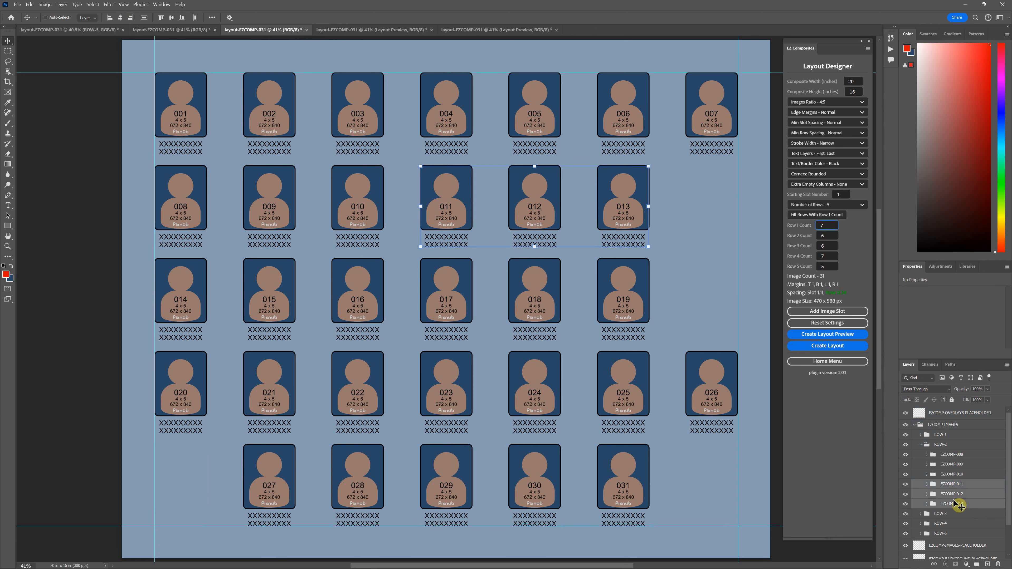
drag(535, 212, 633, 215)
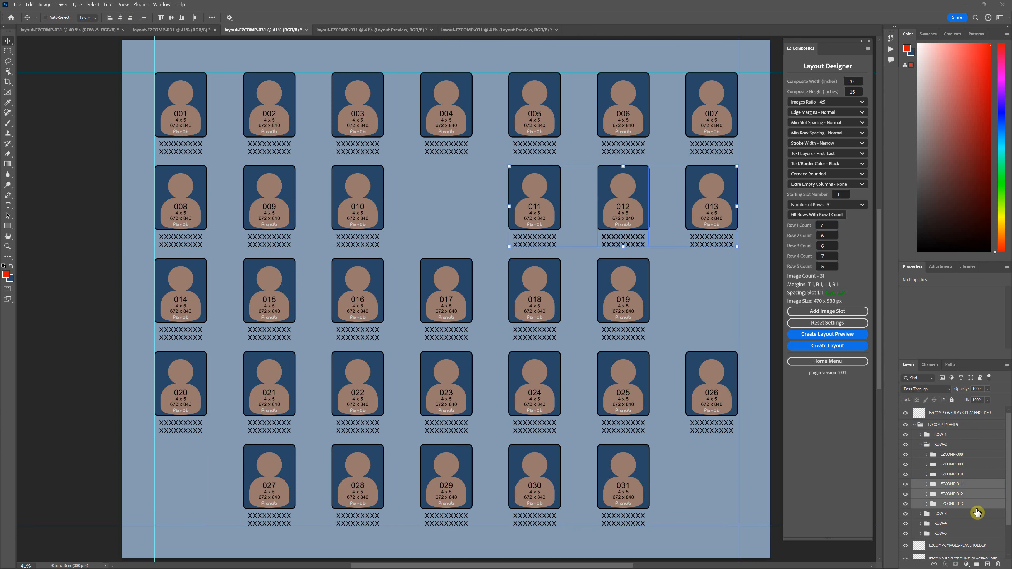
Expand ROW-3 and shift slots 017 to 019 one column right to the margin guide.
click(924, 514)
scroll(925, 516, down, 3)
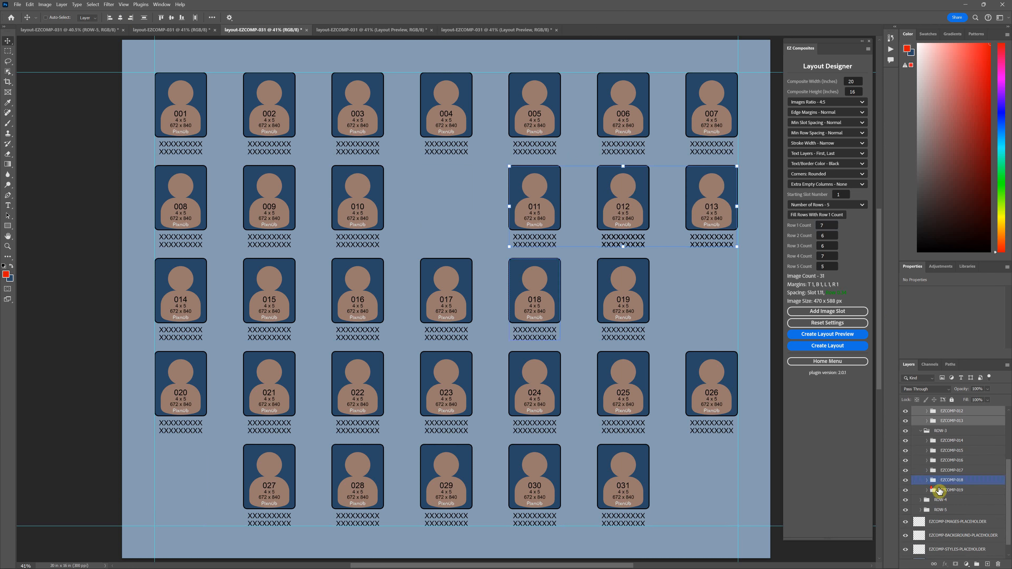
click(953, 490)
shift+click(931, 470)
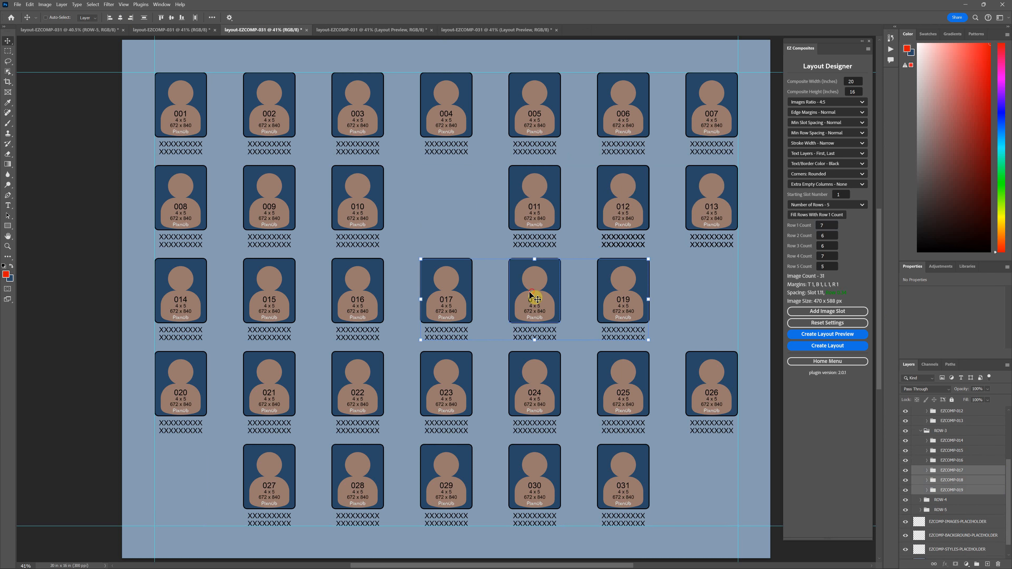
drag(535, 295, 624, 303)
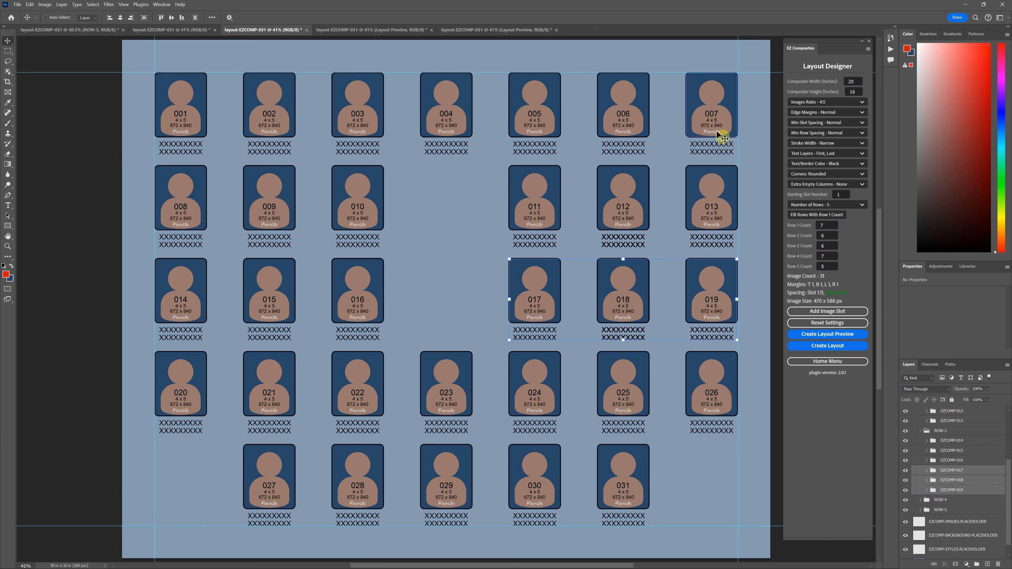
Compare the adjusted layout without extra columns against the adjusted layout with two empty columns.
click(347, 31)
click(236, 29)
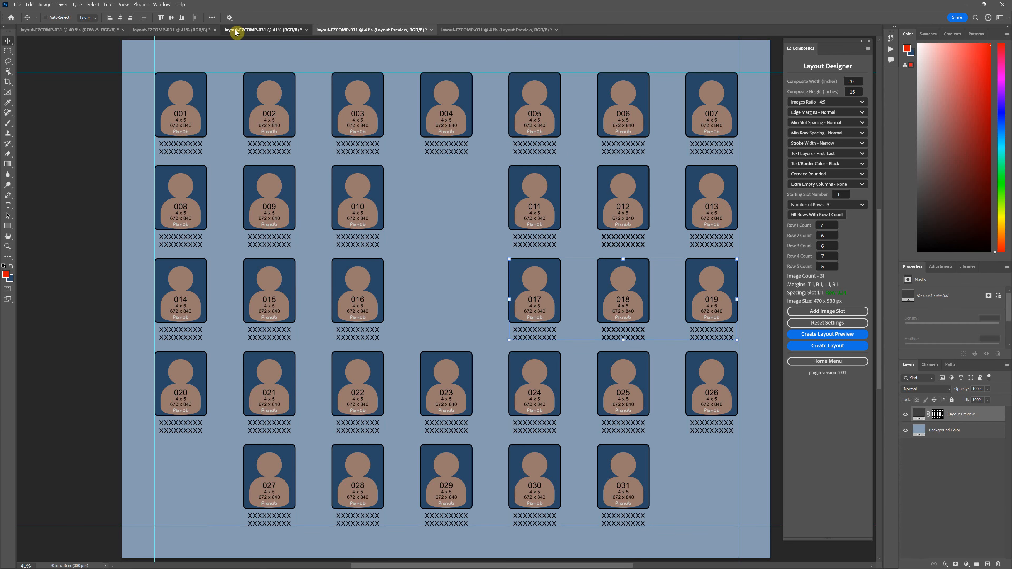
click(188, 30)
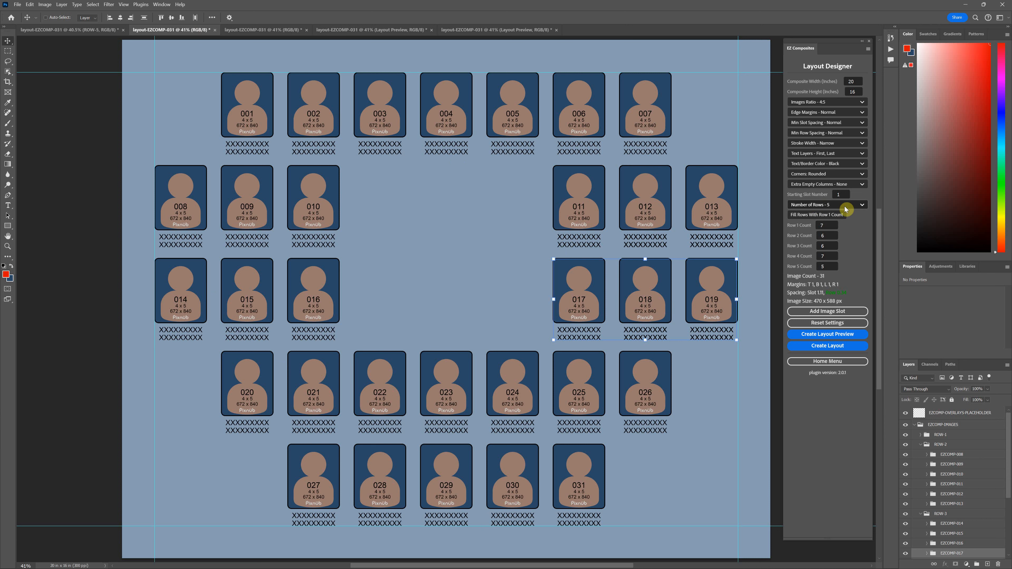
Review the available choices for the Extra Empty Columns setting.
click(847, 184)
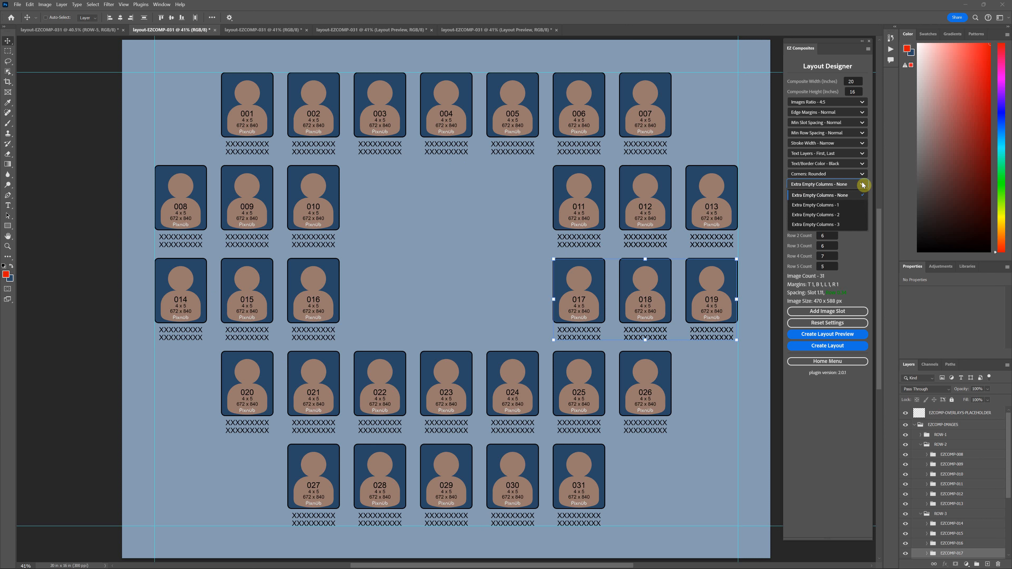
click(848, 186)
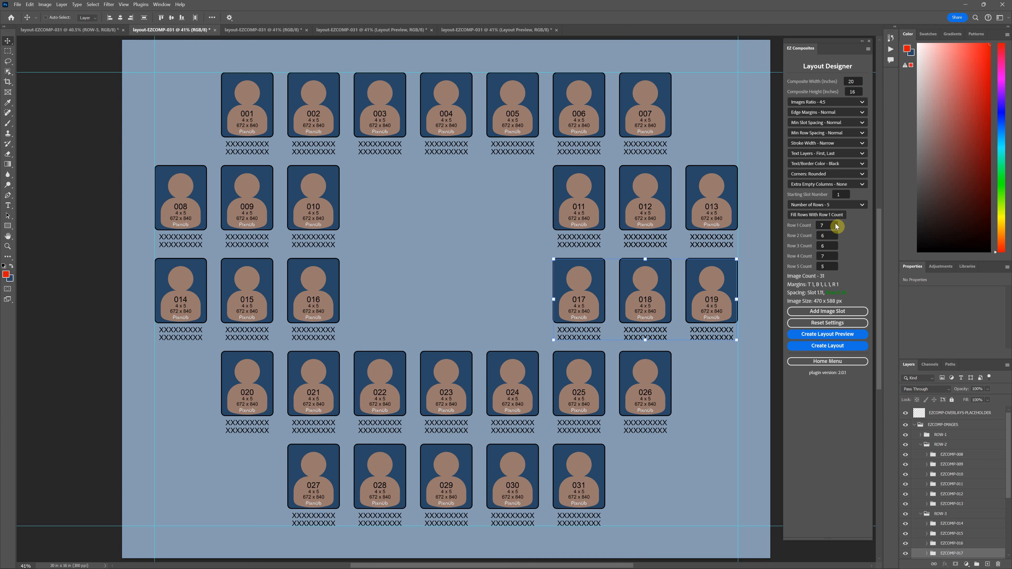
click(858, 186)
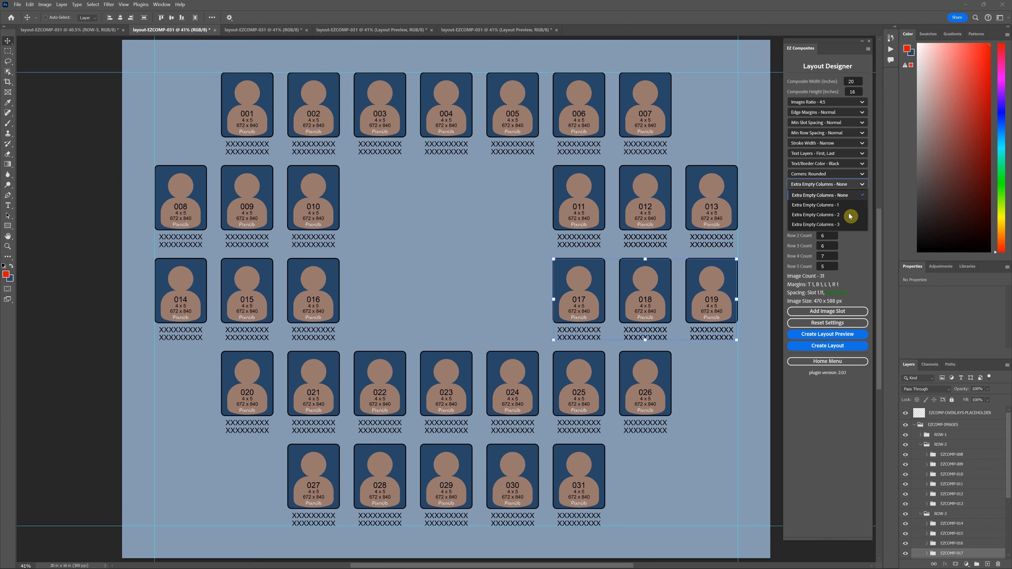